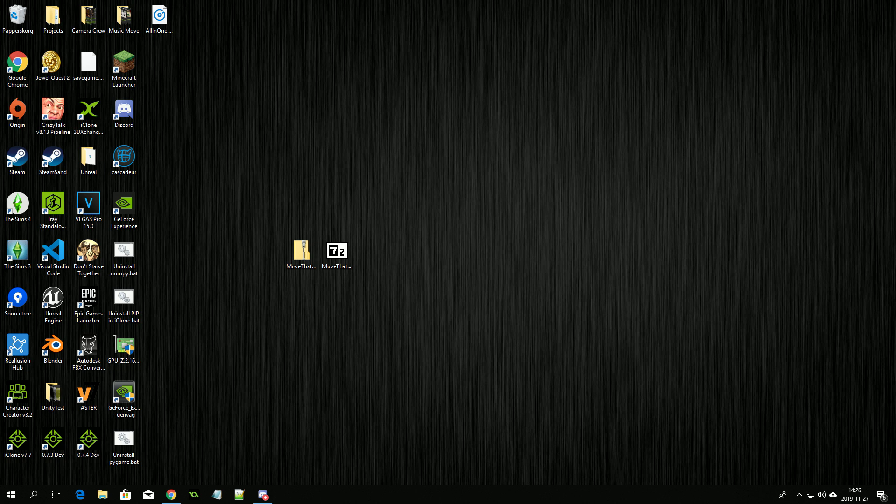
# Step: Extract all files from the MoveThatCamera zip into iClone 7\Bin64\OpenPlugin, granting administrator permission
pyautogui.rightClick(304, 251)
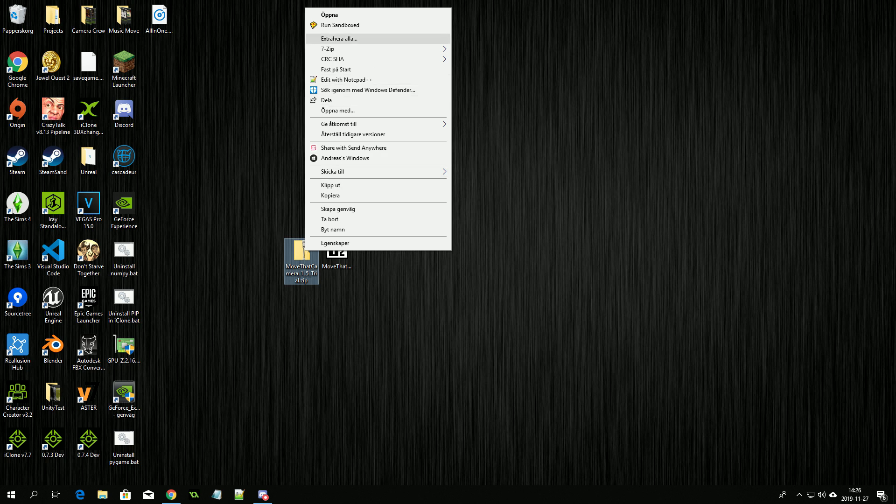
pyautogui.press('Return')
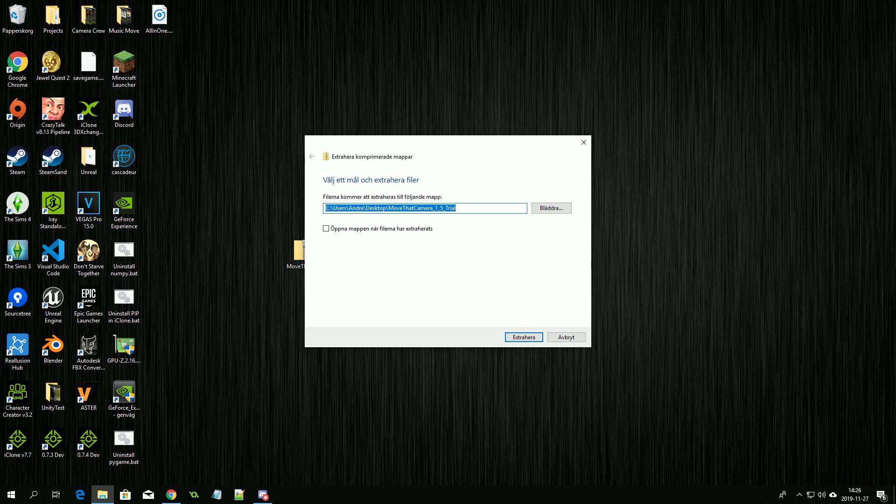
pyautogui.click(551, 208)
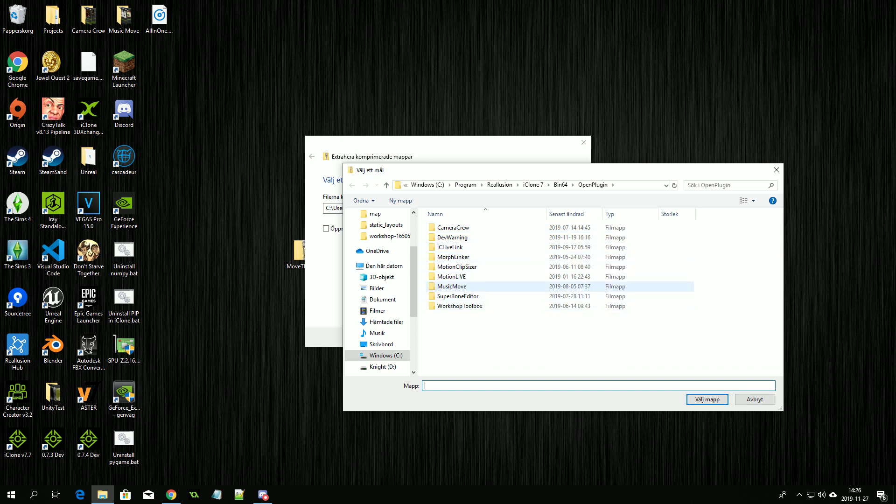
pyautogui.click(708, 399)
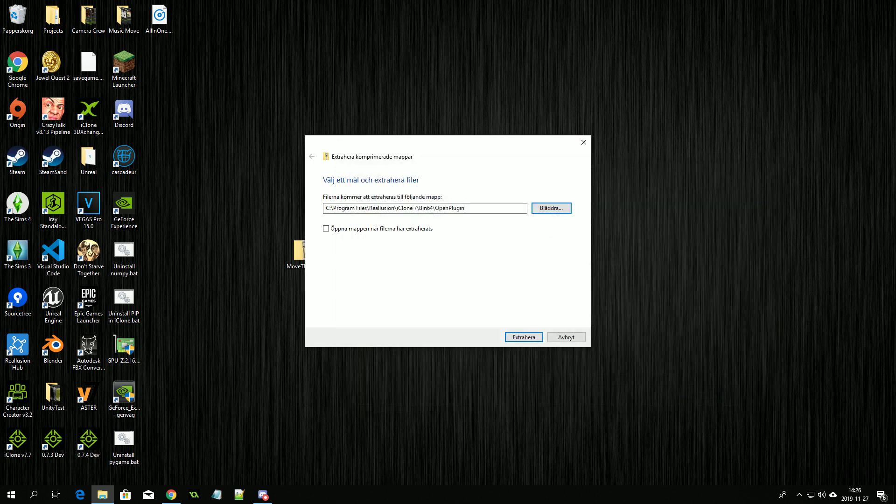
pyautogui.click(524, 337)
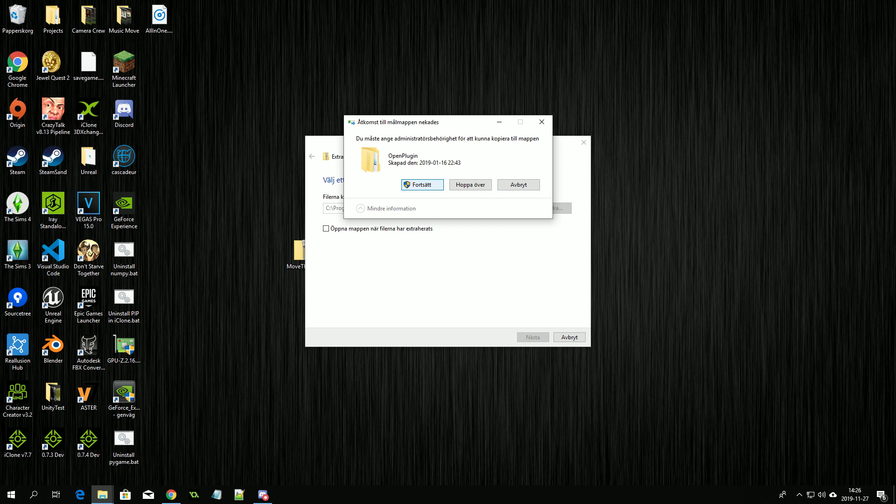
pyautogui.press('Return')
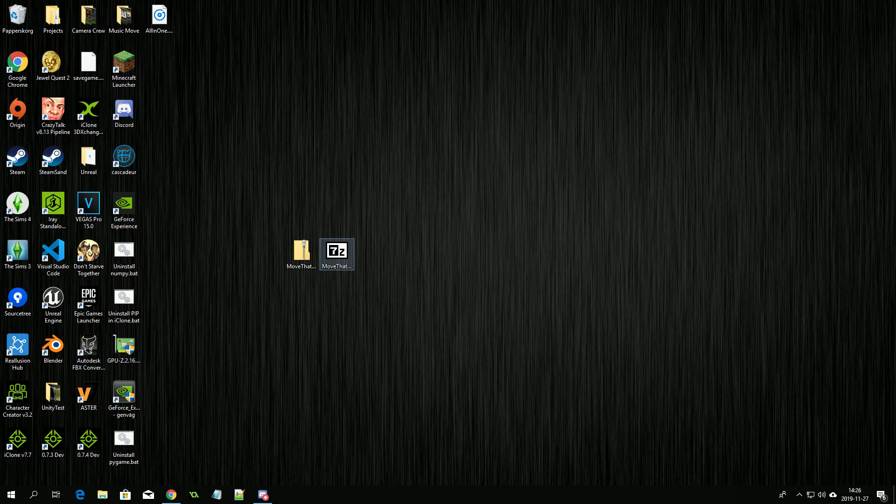
# Step: Run the MoveThatCamera 7z self-extracting archive as administrator
pyautogui.rightClick(339, 252)
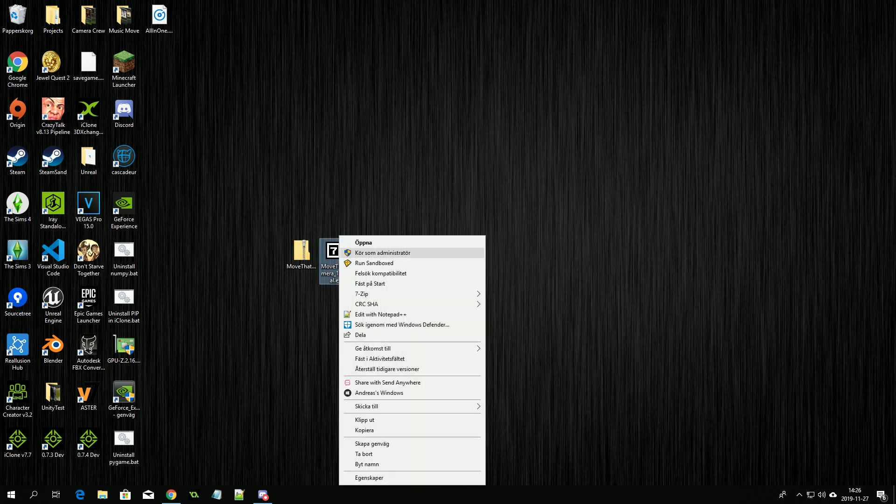
pyautogui.click(383, 252)
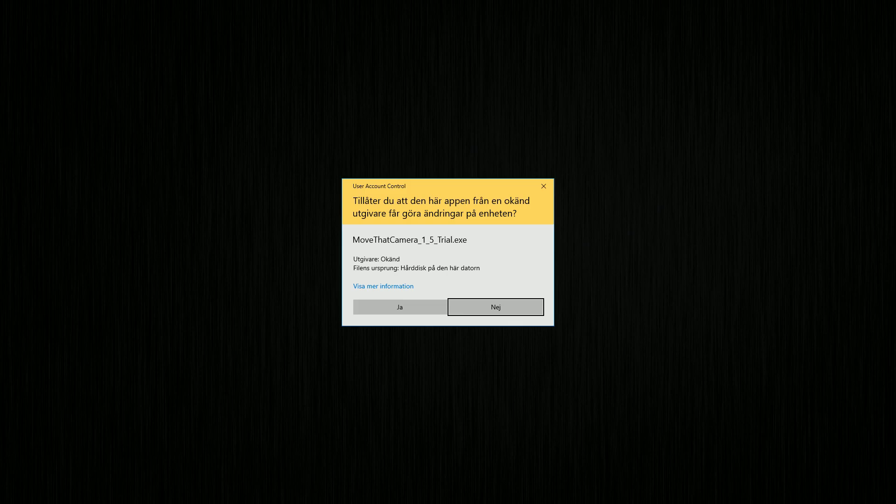
pyautogui.click(400, 307)
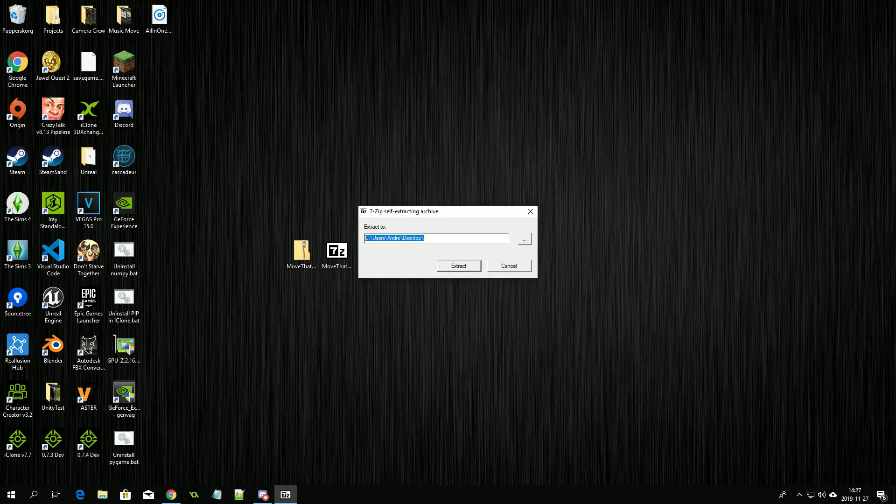
# Step: Browse the extraction destination down to C:\Program\Reallusion\iClone 7\Bin64
pyautogui.click(525, 239)
pyautogui.scroll(-1, 429, 286)
pyautogui.doubleClick(425, 285)
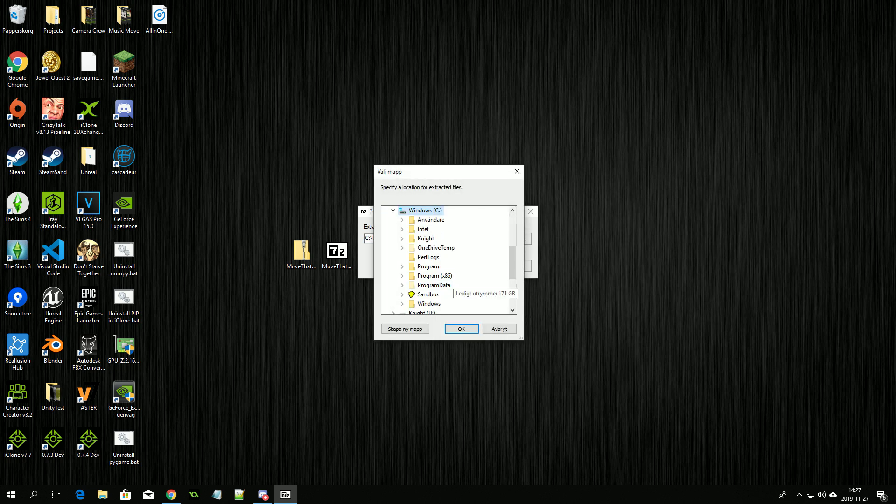
pyautogui.doubleClick(427, 276)
pyautogui.scroll(-4, 448, 282)
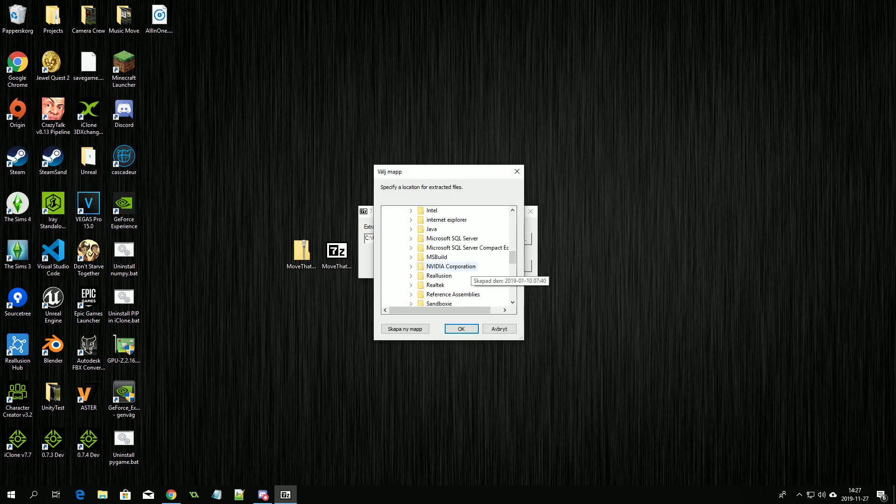
pyautogui.doubleClick(446, 276)
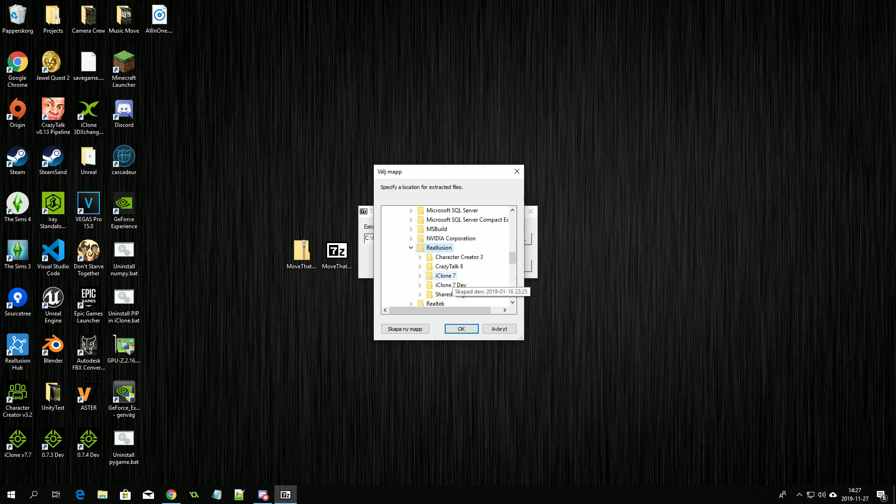
pyautogui.doubleClick(446, 276)
pyautogui.doubleClick(451, 238)
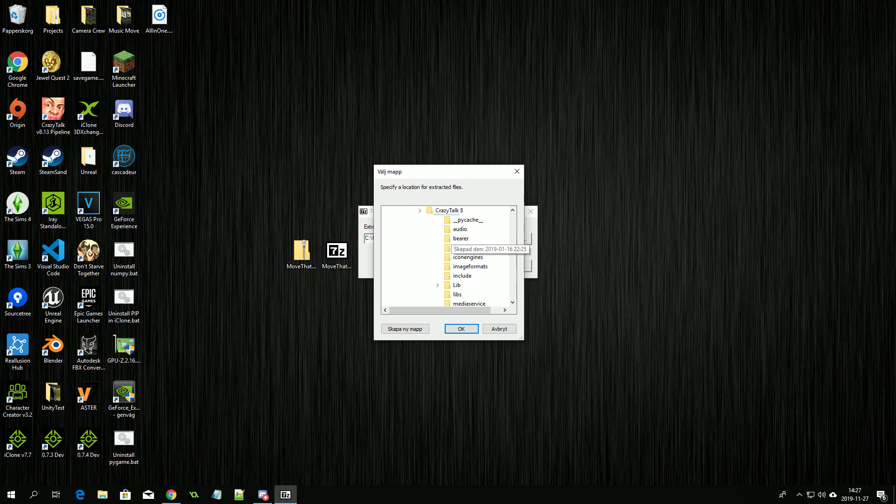
# Step: Choose OpenPlugin as the destination and extract, replacing all existing files
pyautogui.scroll(-3, 467, 238)
pyautogui.doubleClick(466, 239)
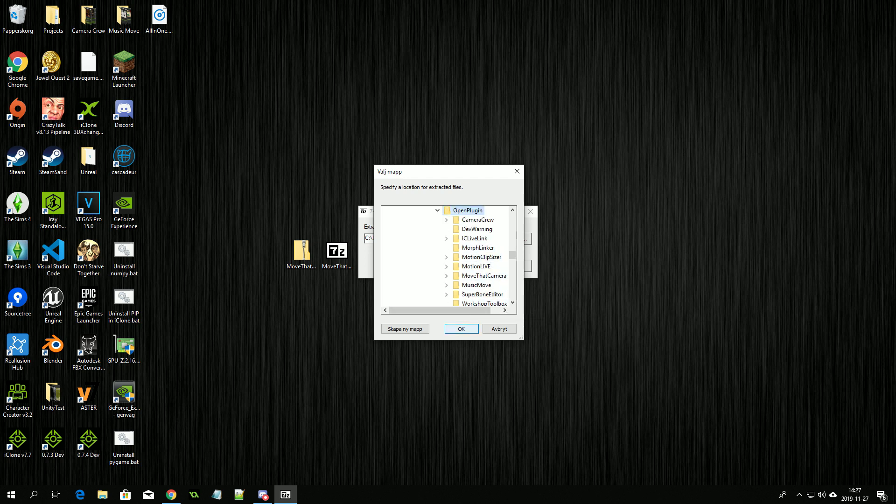
pyautogui.click(461, 329)
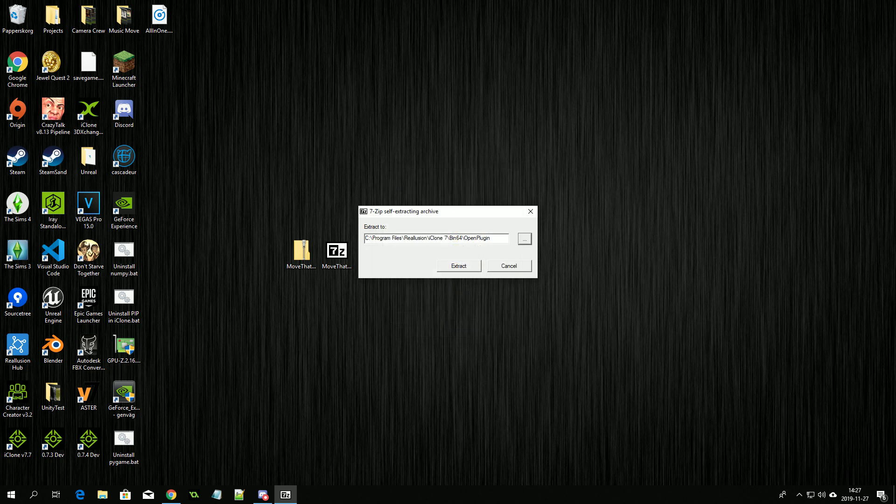
pyautogui.click(458, 266)
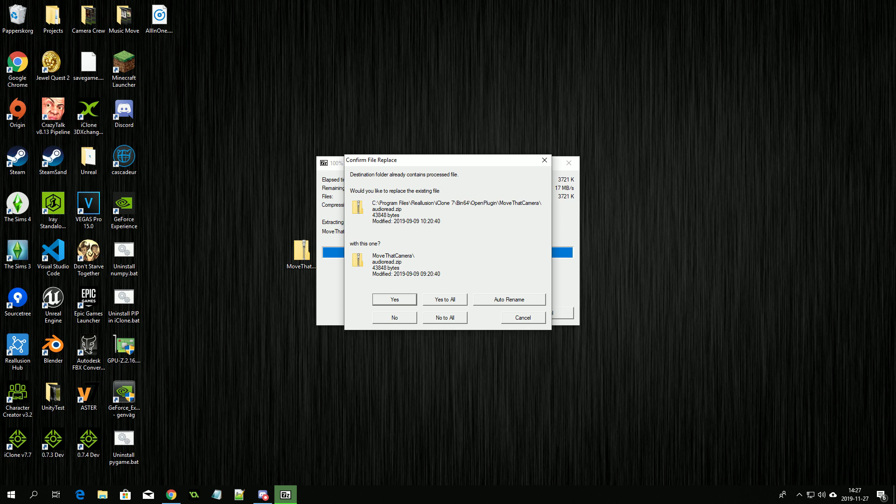
pyautogui.press('a')
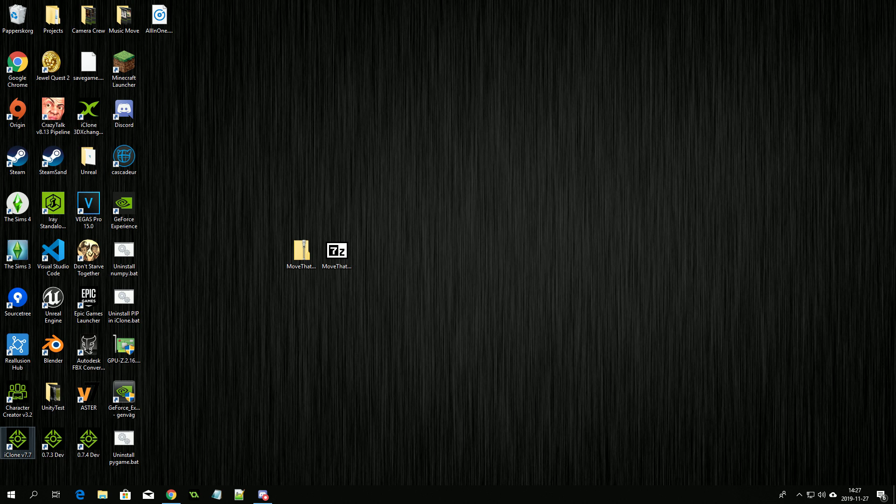
# Step: Launch iClone v7.7 with administrator rights
pyautogui.rightClick(22, 442)
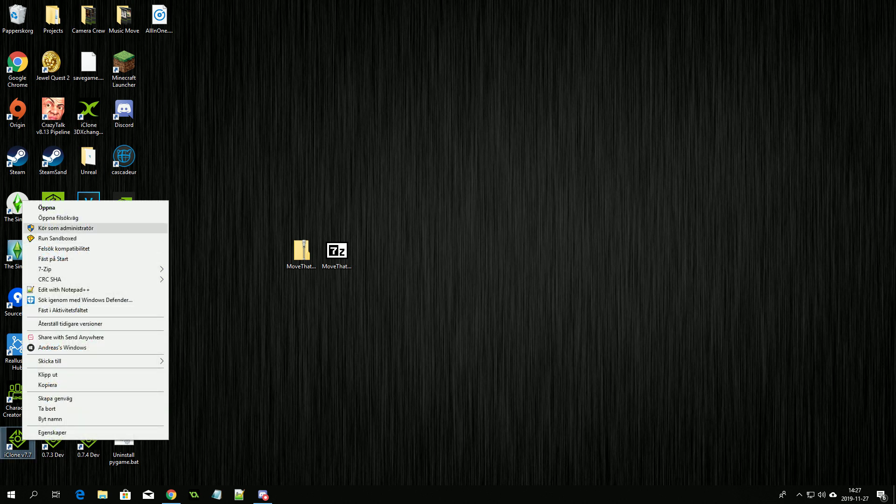
pyautogui.click(66, 227)
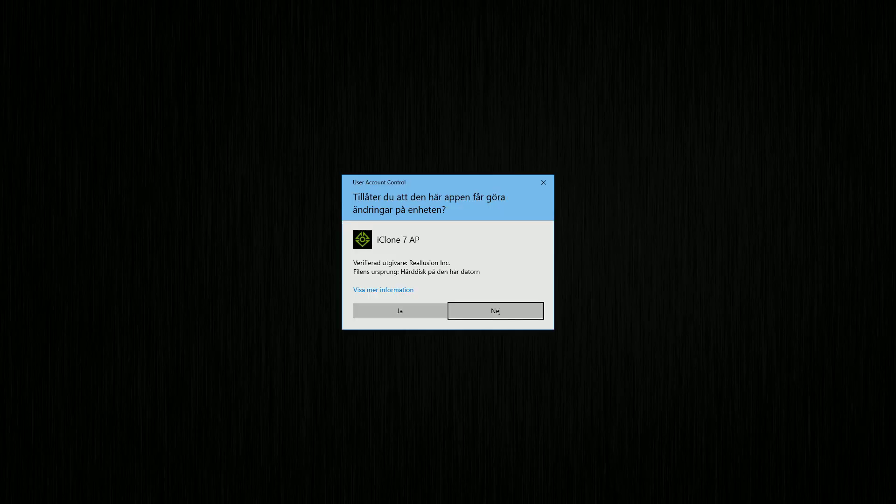
pyautogui.click(400, 311)
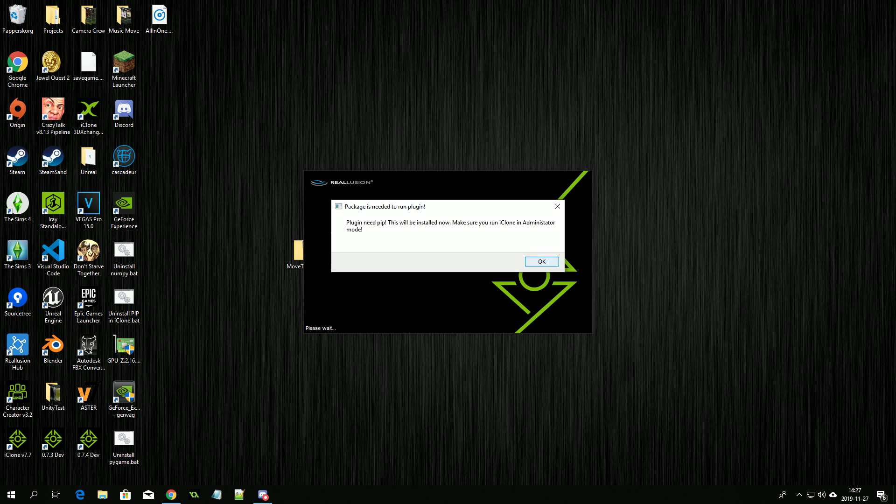
# Step: Accept installing the pip, pygame and numpy packages
pyautogui.press('Return')
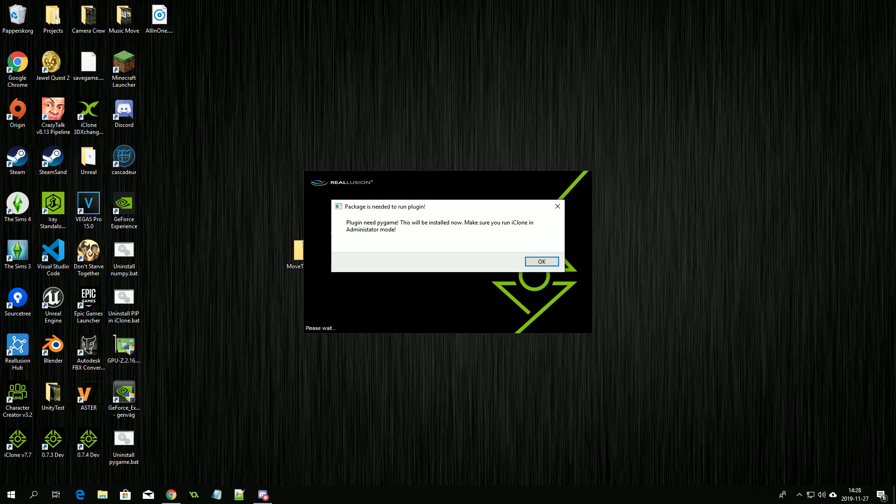
pyautogui.press('Return')
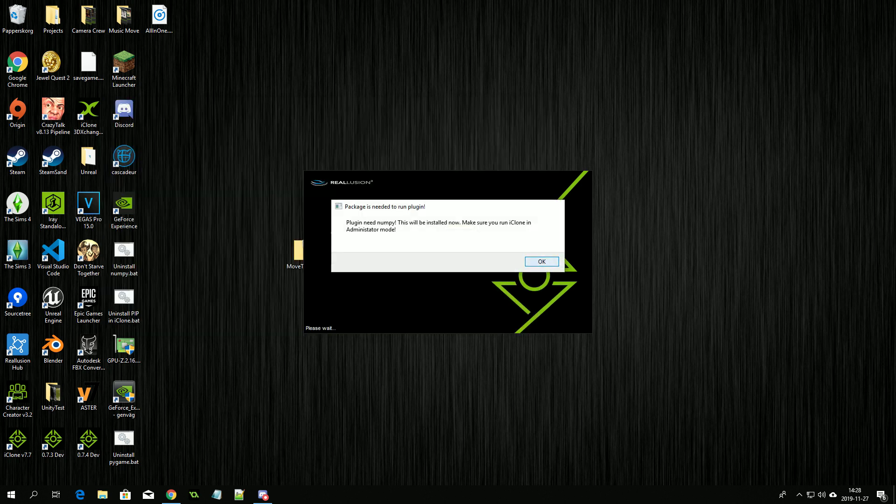
pyautogui.press('Return')
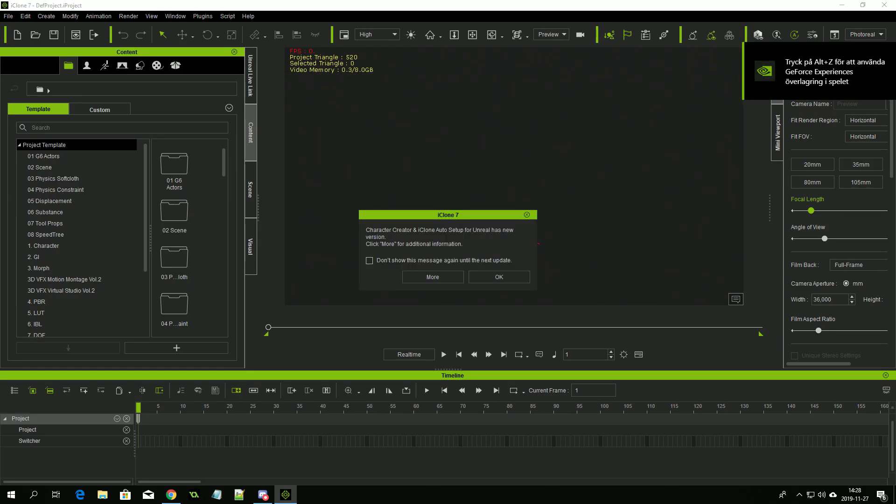
# Step: Dismiss the update notice once iClone 7 loads the default DefProject
pyautogui.press('Return')
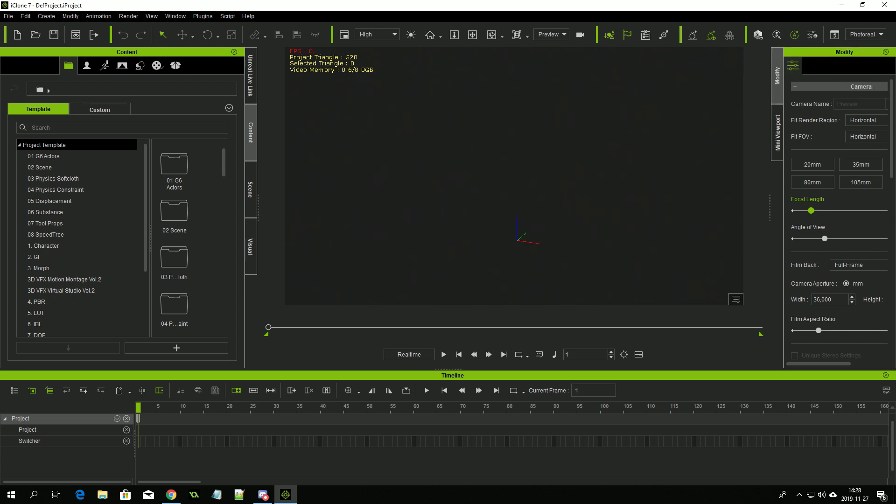
pyautogui.click(202, 16)
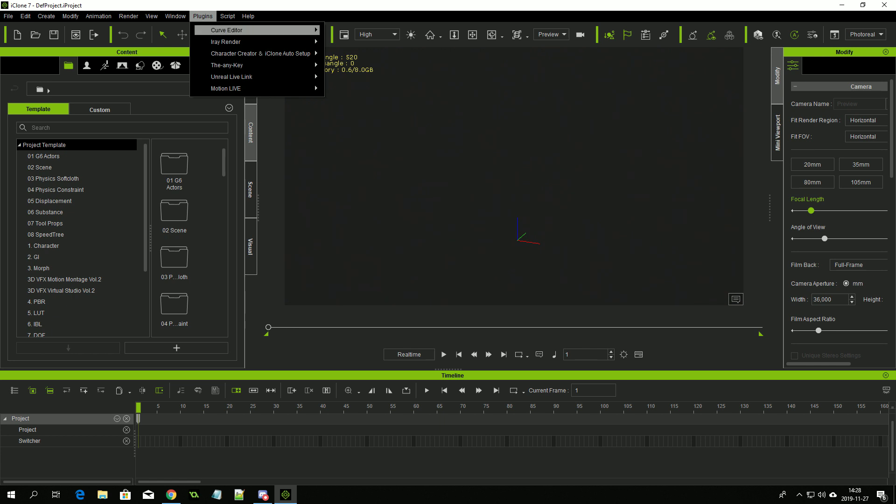
# Step: Start Move that Camera from Plugins > The-any-Key, which shows a trial login error
pyautogui.moveTo(227, 65)
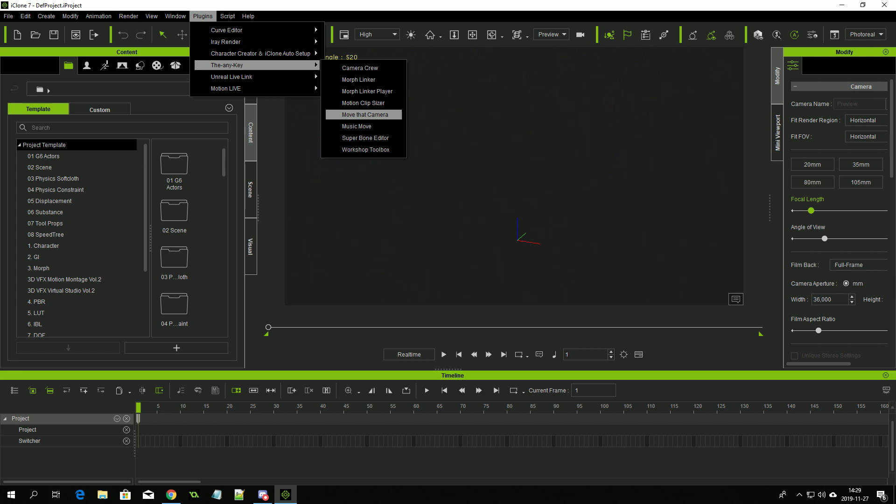
pyautogui.press('Return')
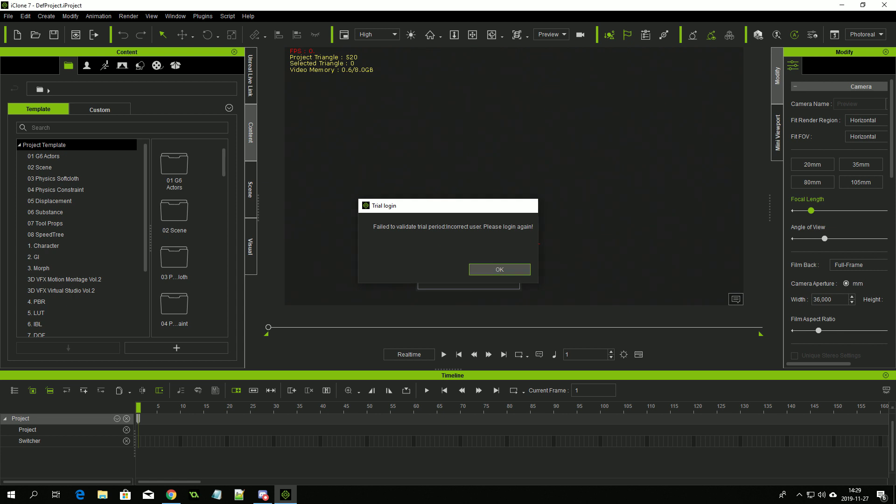
# Step: Register a Move that Camera trial account with an e-mail address and password, then go to the inbox
pyautogui.press('Return')
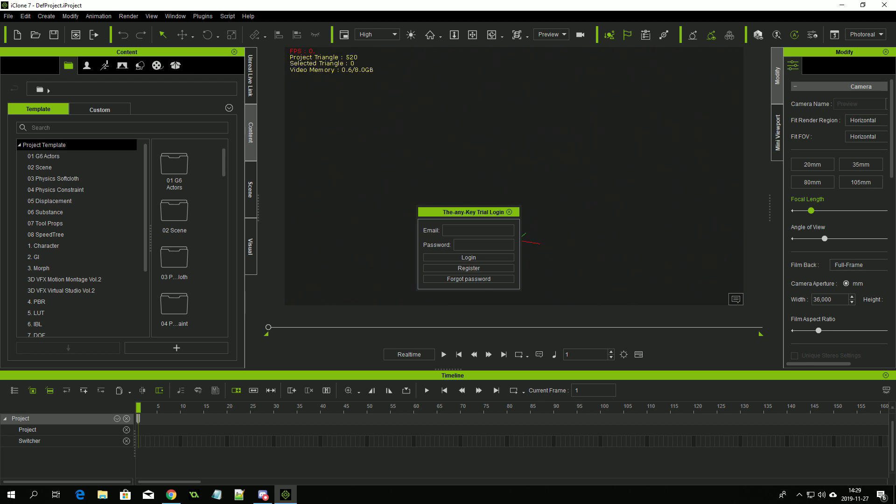
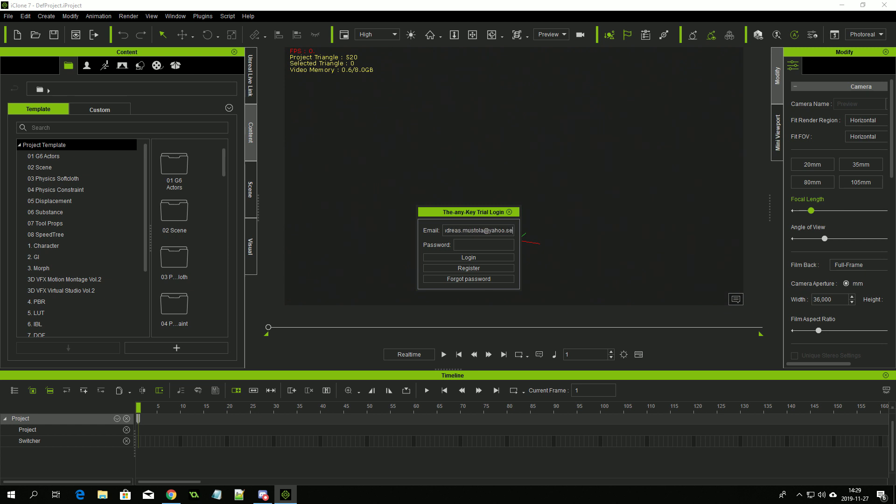
pyautogui.write('******')
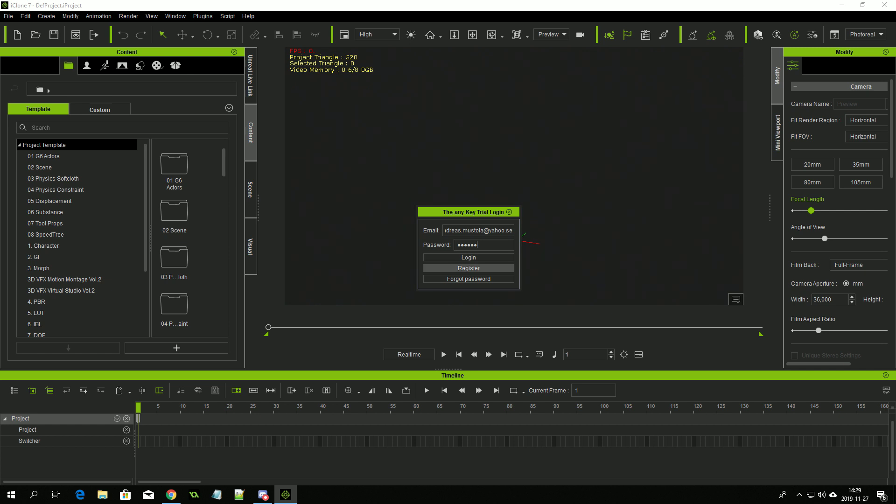
pyautogui.click(469, 268)
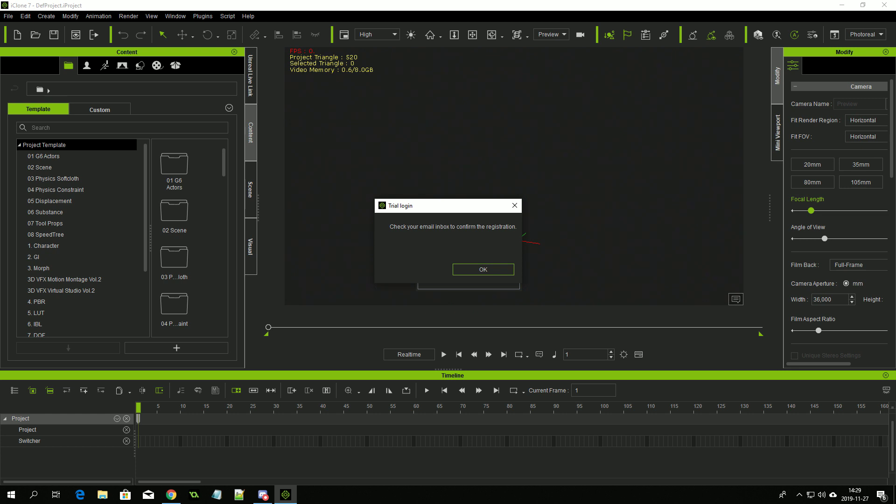
pyautogui.press('Return')
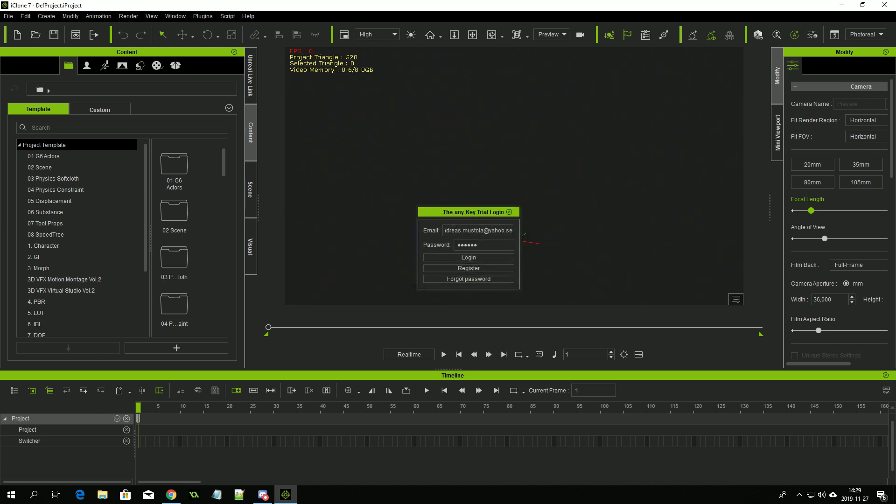
pyautogui.click(171, 494)
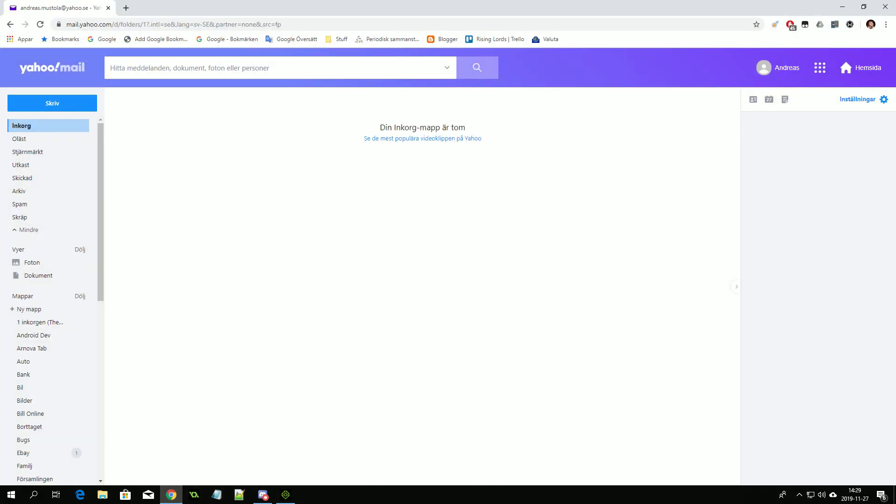
# Step: Reload the Yahoo Mail inbox twice, find no mail, and return to iClone's trial login
pyautogui.press('F5')
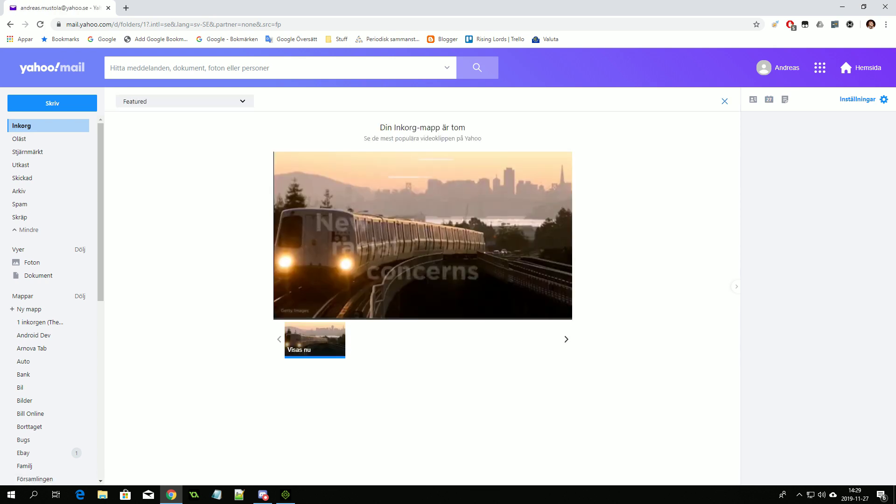
pyautogui.press('F5')
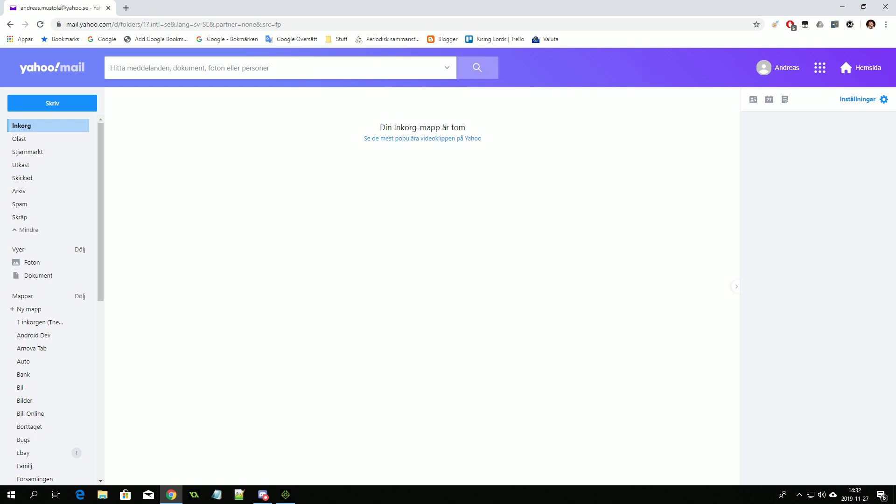
pyautogui.click(286, 495)
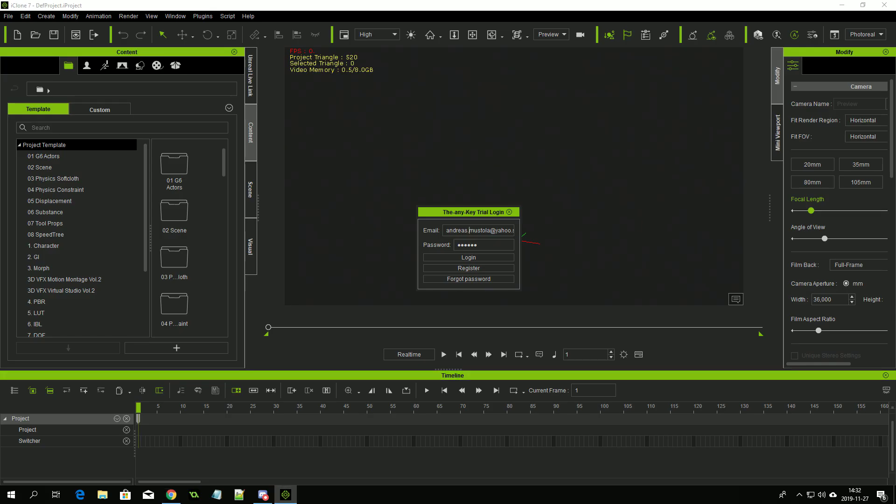
# Step: Retry registering, dismiss the 'User already existed' message, and return to Yahoo Mail
pyautogui.click(469, 268)
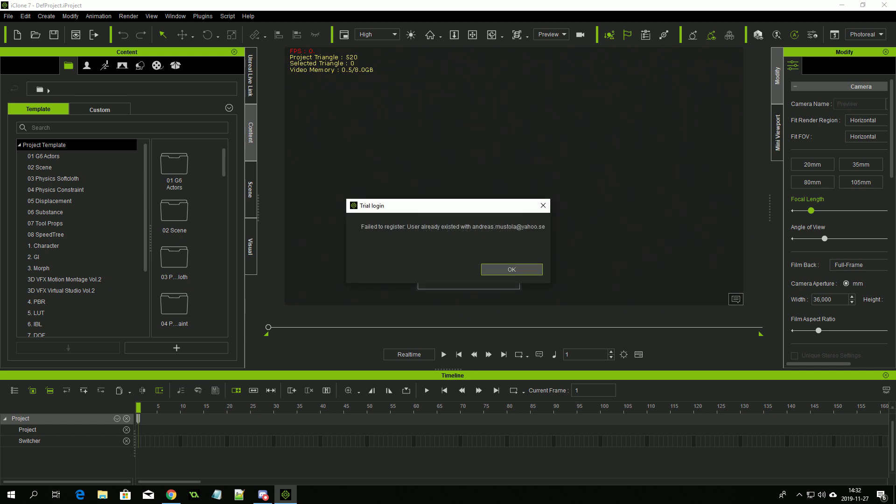
pyautogui.click(511, 270)
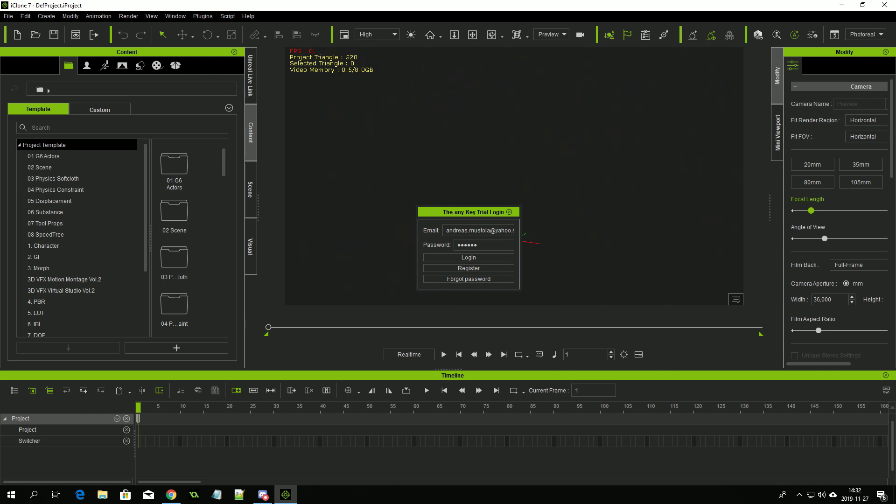
pyautogui.click(171, 495)
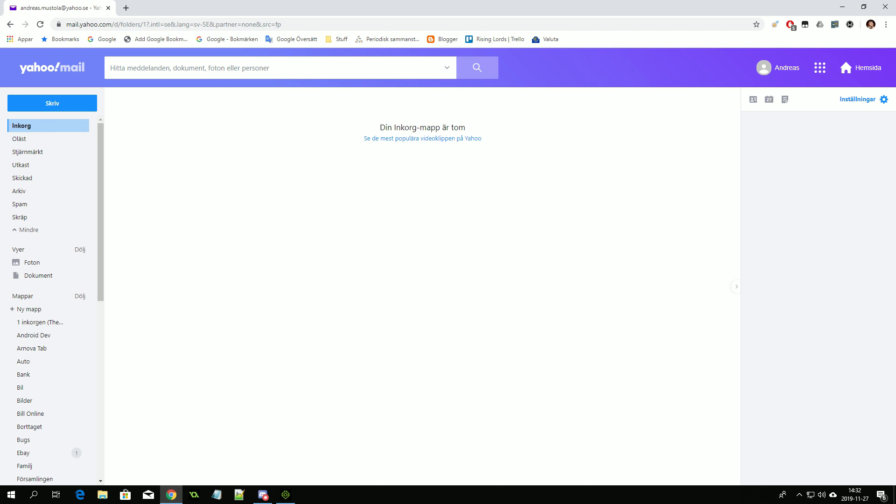
# Step: Verify the trial account through the TAK Plugin Store Confirm Registration e-mail link
pyautogui.press('F5')
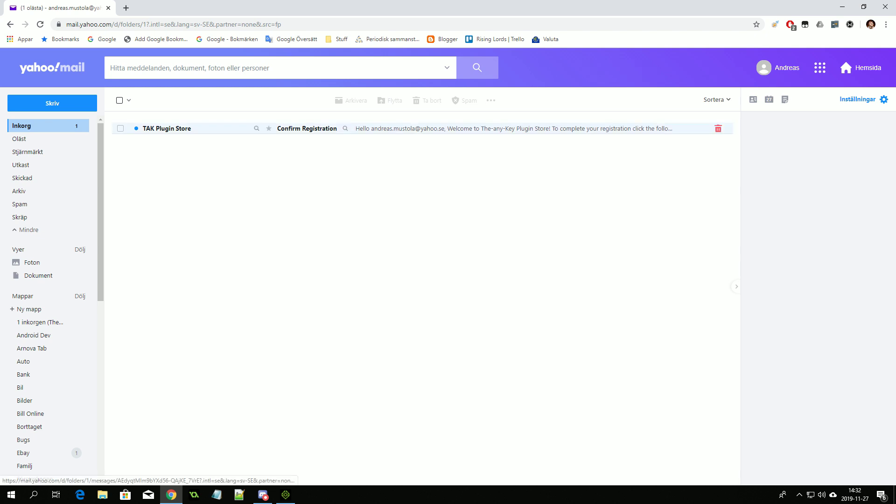
pyautogui.click(171, 129)
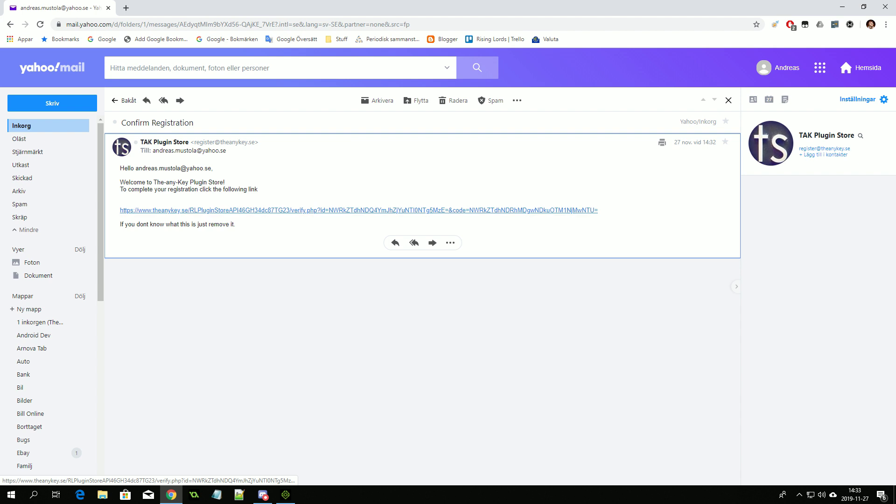
pyautogui.click(359, 211)
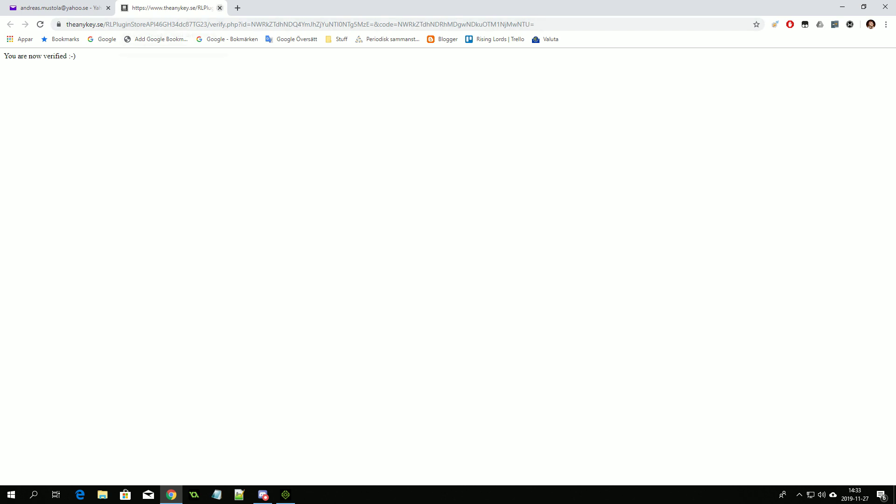
pyautogui.click(220, 8)
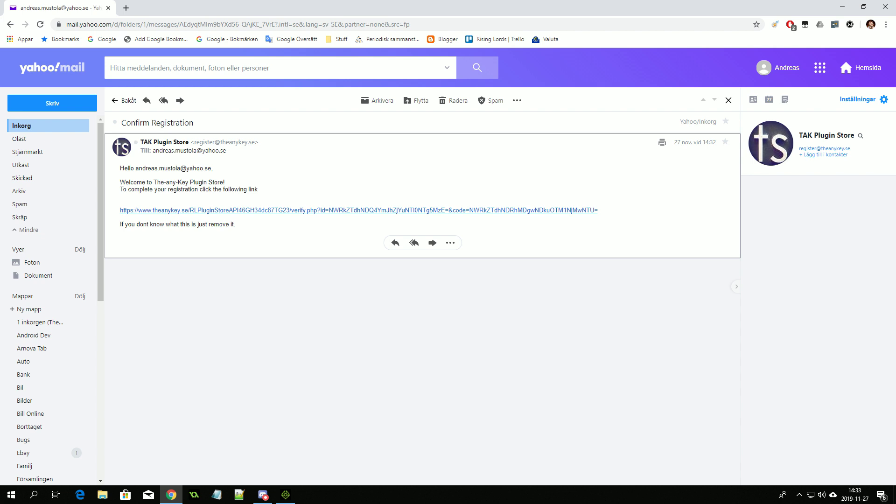
pyautogui.click(285, 494)
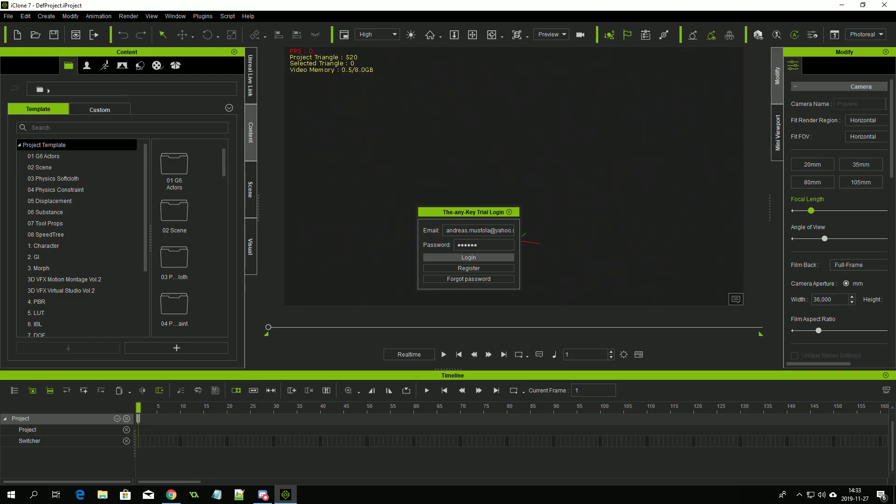
# Step: Log in to the verified trial, then open and dock the Move that Camera 1.5 panel
pyautogui.click(468, 257)
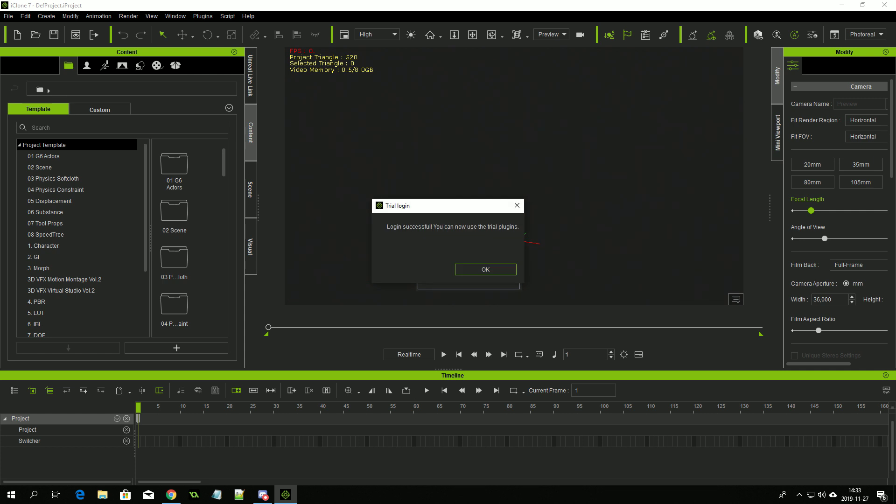
pyautogui.click(485, 269)
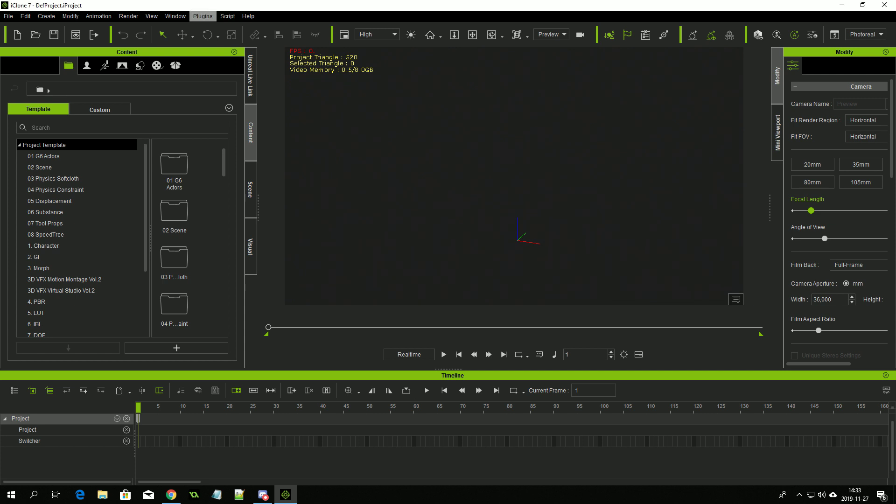
pyautogui.click(203, 15)
pyautogui.moveTo(226, 65)
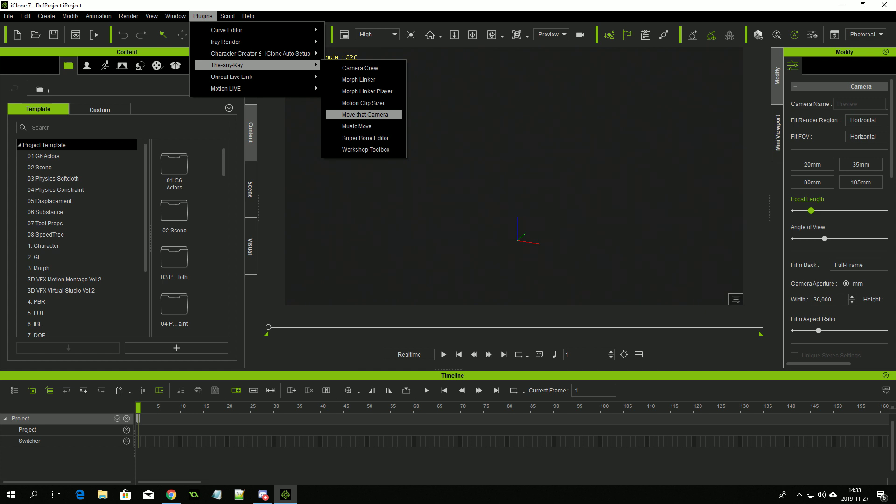
pyautogui.click(365, 114)
pyautogui.moveTo(108, 7); pyautogui.dragTo(126, 196)
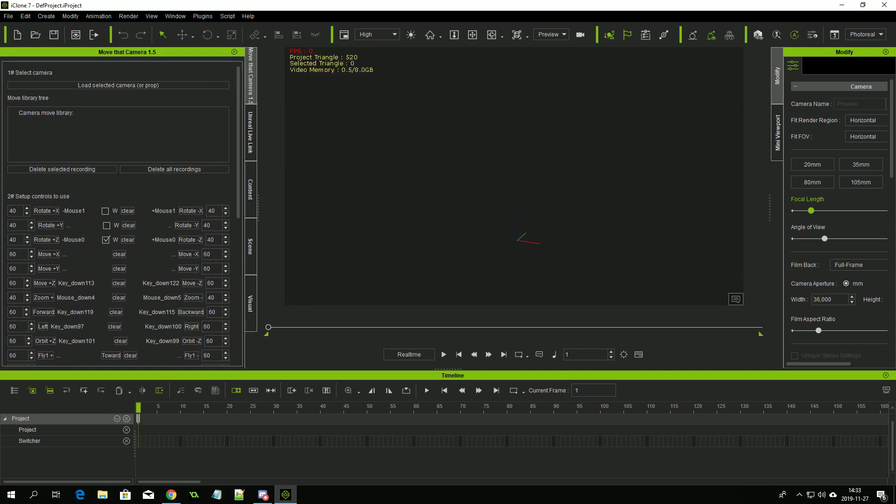